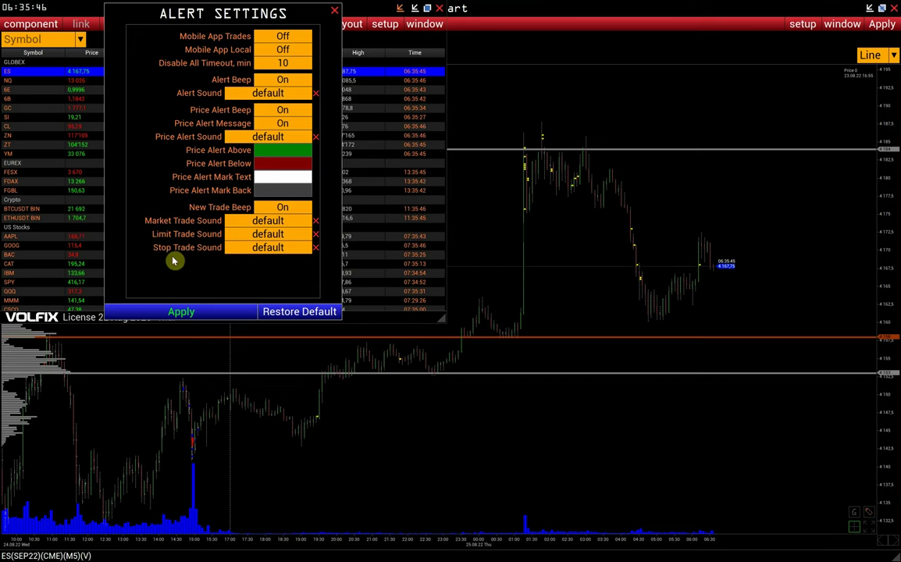
Close the alert settings, bring the ES chart forward, choose Alert as the new line type and place an alert line at 4183.
left_click(334, 10)
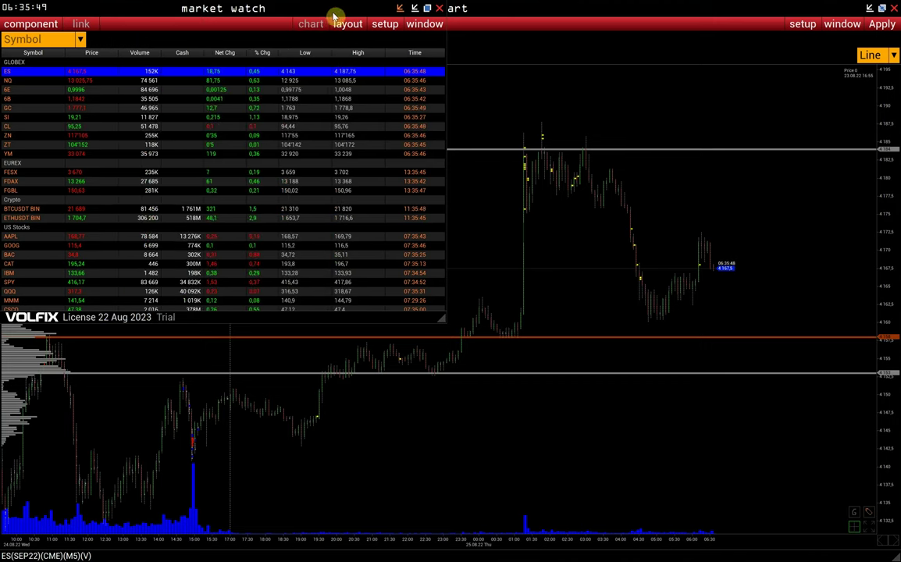
left_click(527, 125)
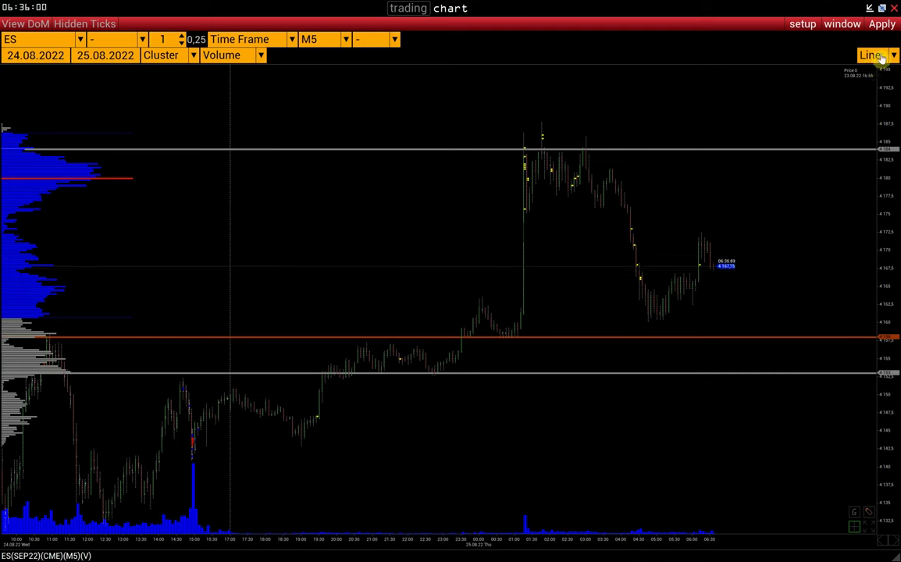
left_click(873, 57)
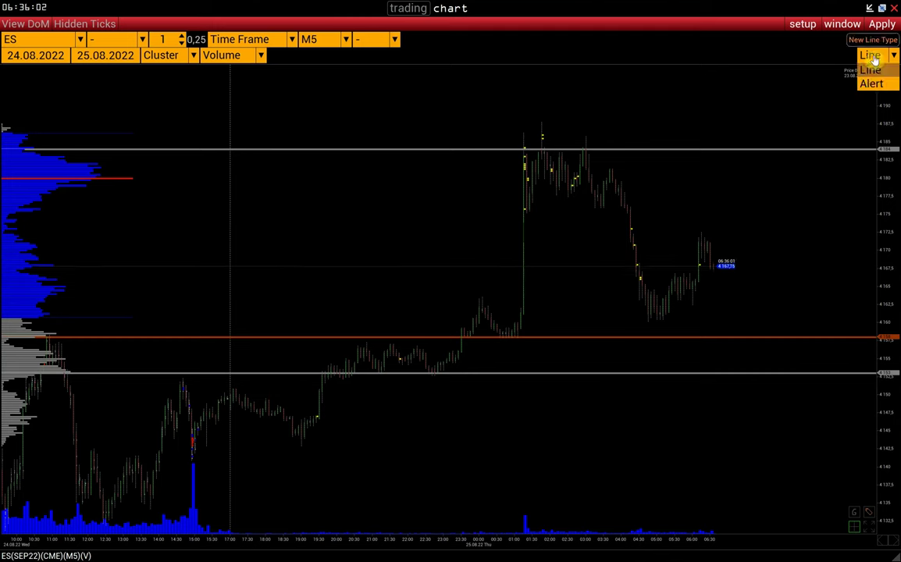
left_click(871, 83)
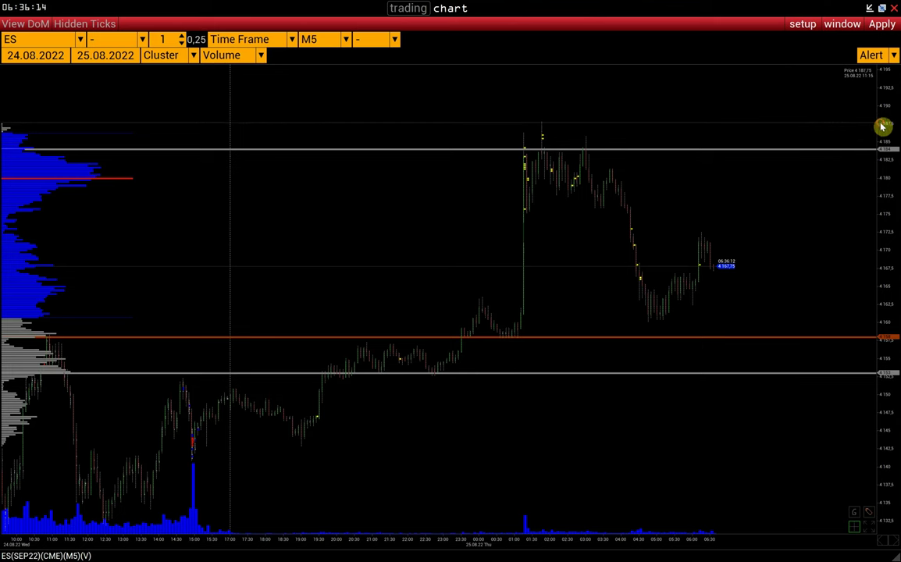
left_click_drag(882, 126, 885, 160)
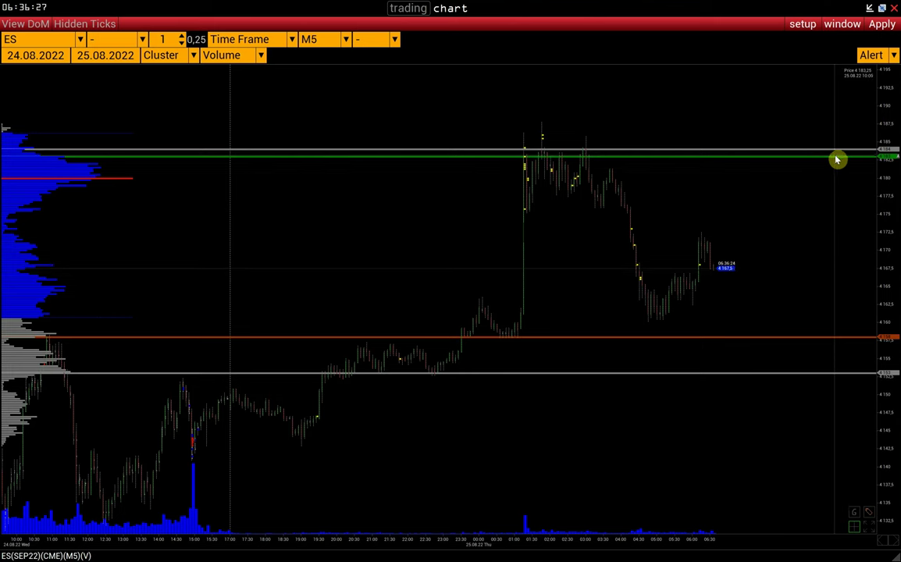
Open the properties of the 4183 alert line and set its alert type to Server.
left_click(890, 159)
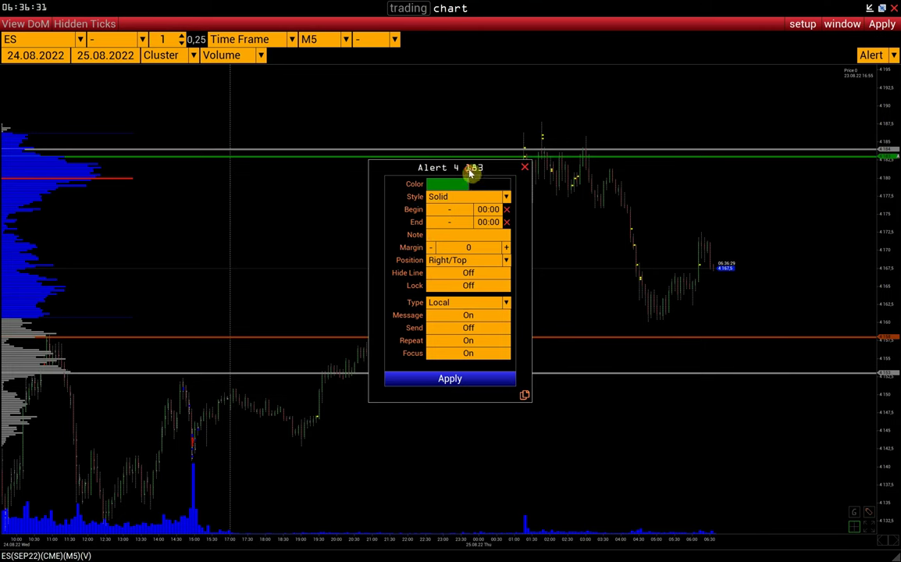
left_click_drag(470, 174, 482, 176)
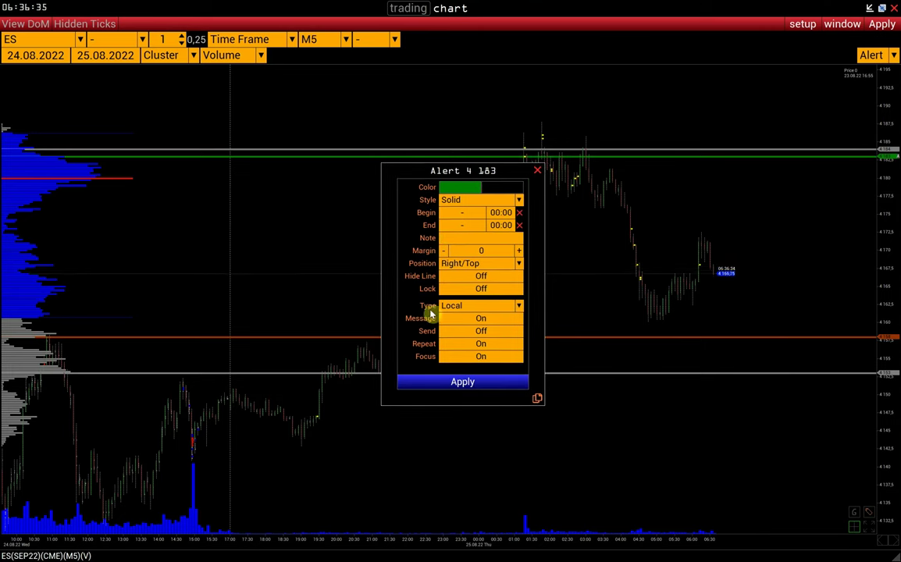
left_click(452, 309)
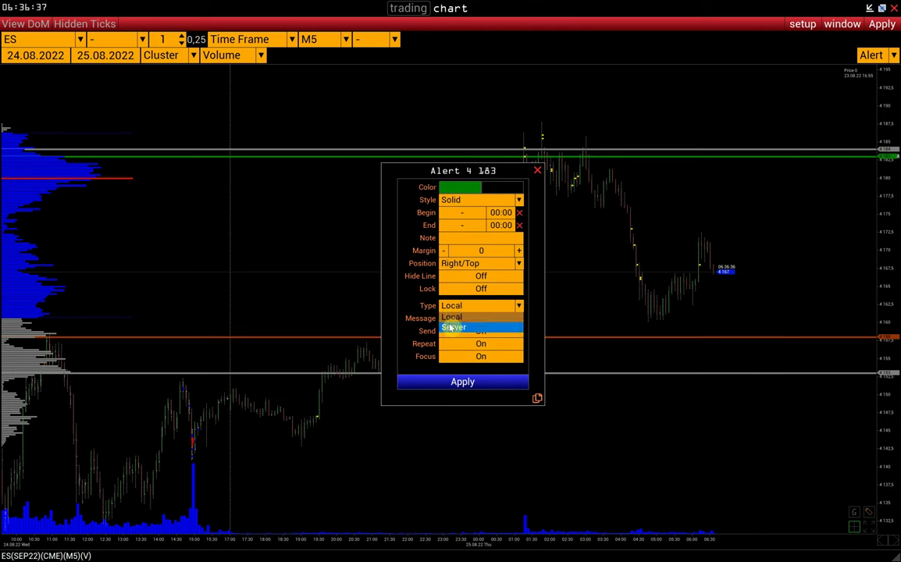
left_click(420, 307)
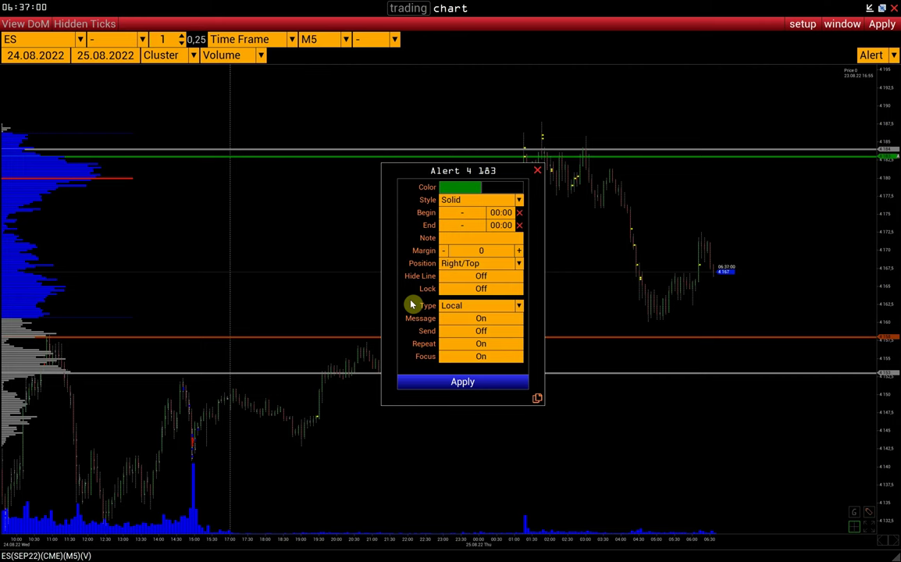
left_click(449, 306)
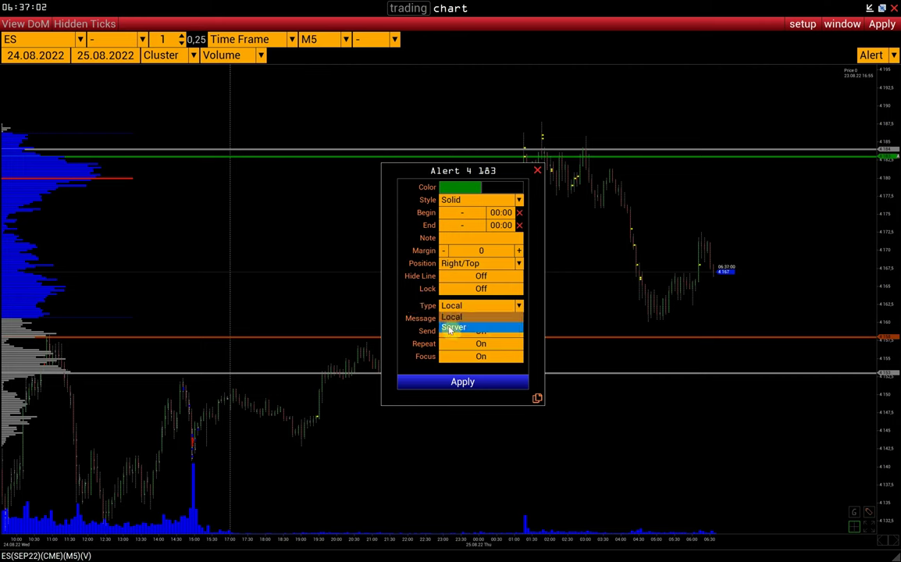
left_click(451, 328)
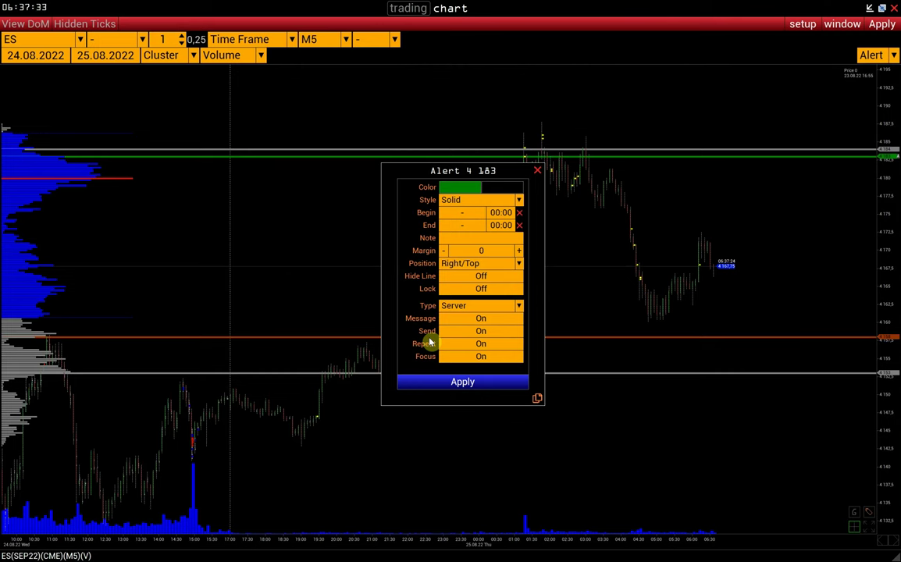
Switch the 4183 alert's type to Local and back to Server.
left_click(462, 306)
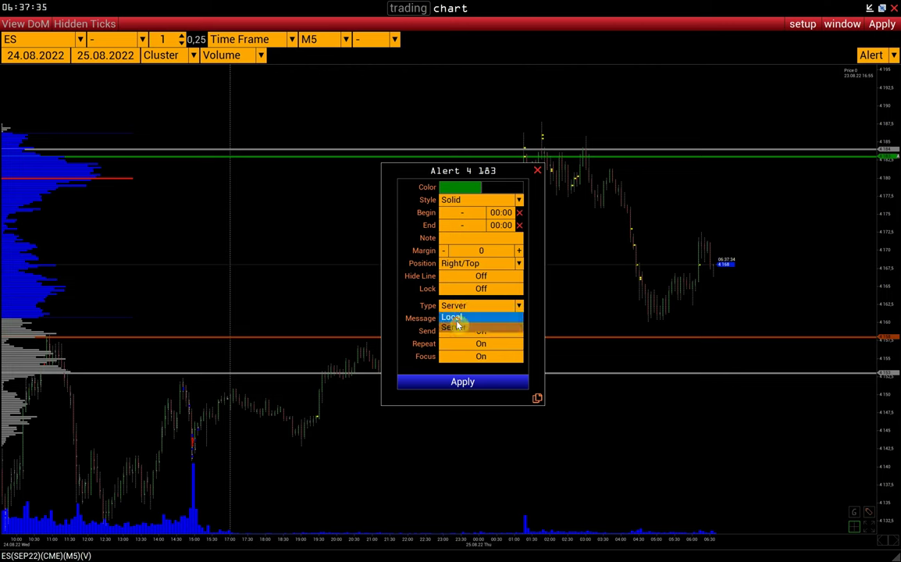
left_click(457, 318)
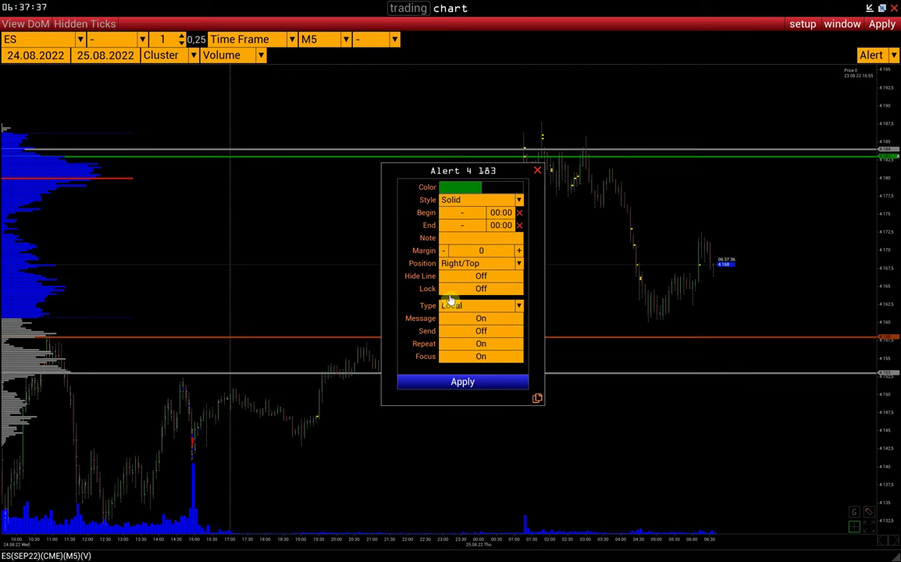
left_click(448, 306)
left_click(447, 327)
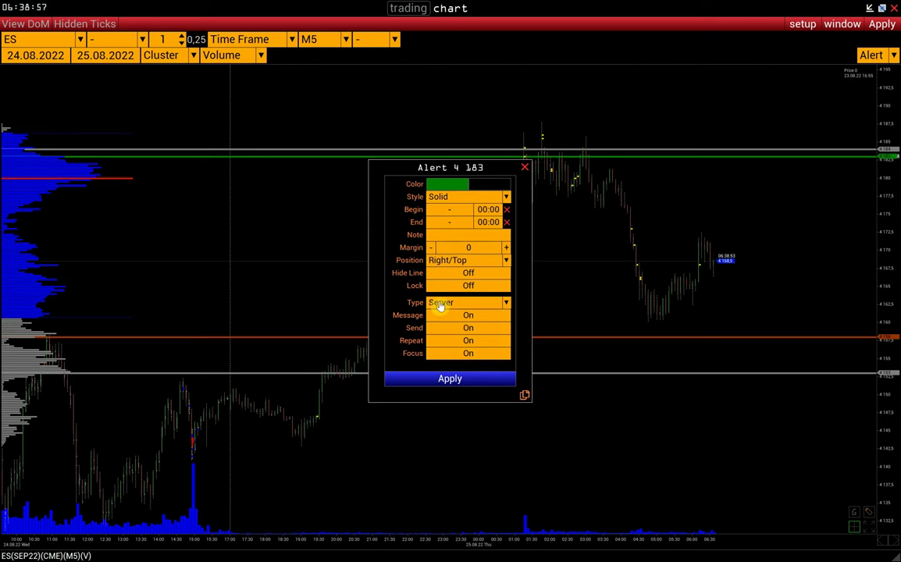
Set the 4183 alert's type to Local and apply its properties.
left_click(441, 305)
left_click(442, 316)
left_click(464, 382)
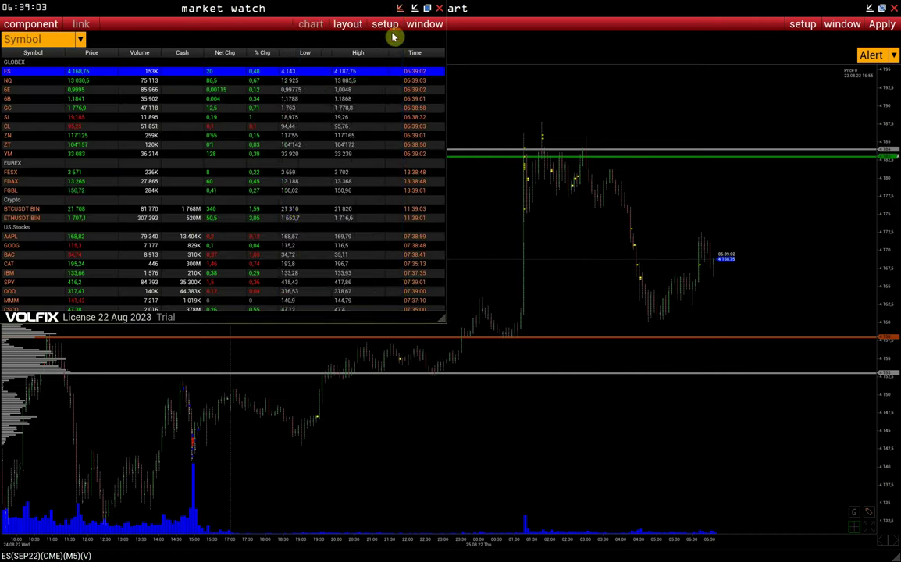
Turn on Mobile App Local in the global alert settings, apply it, and check the 4183 alert's Send option.
left_click(388, 26)
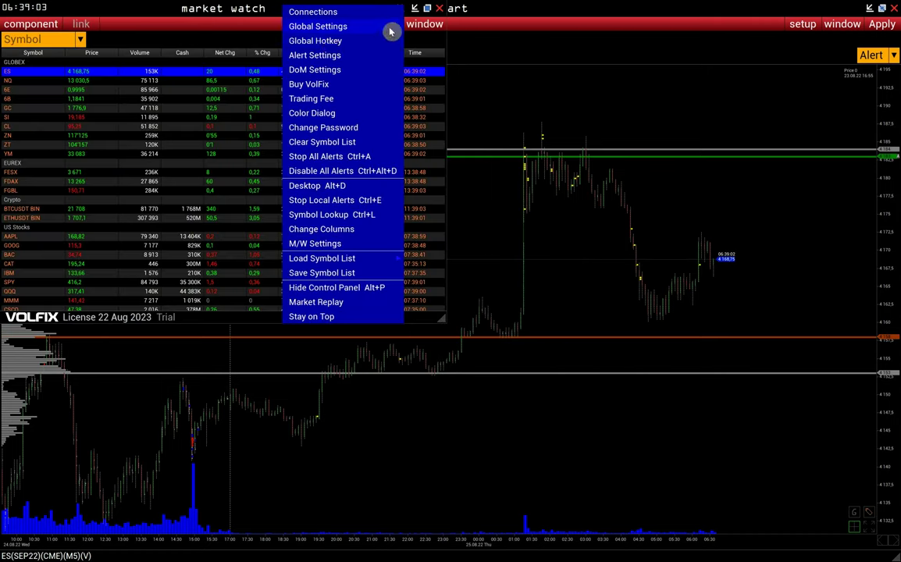
left_click(296, 56)
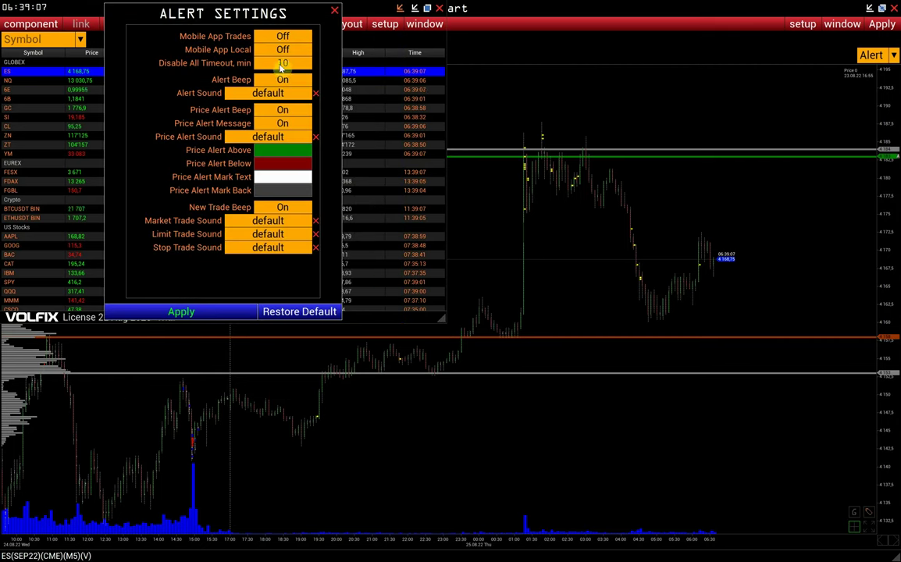
left_click(257, 49)
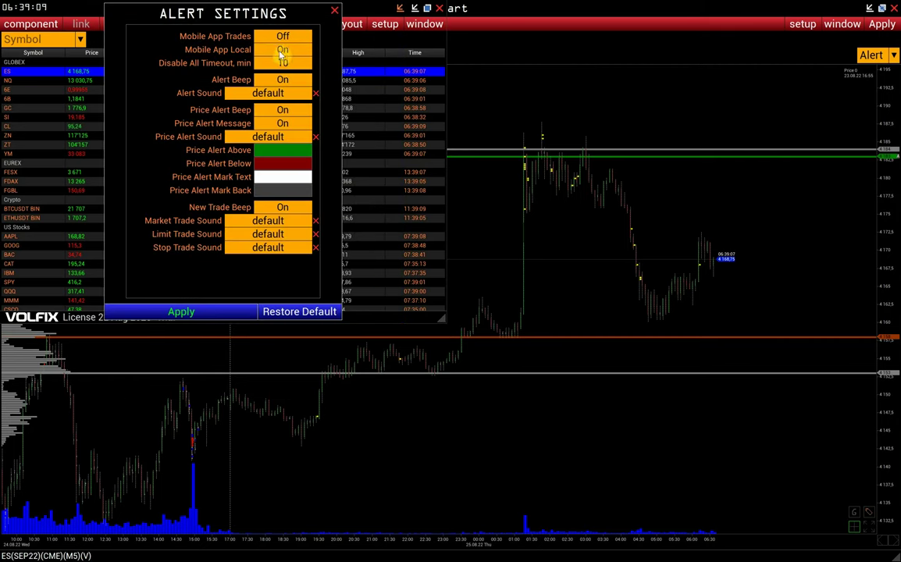
left_click(207, 312)
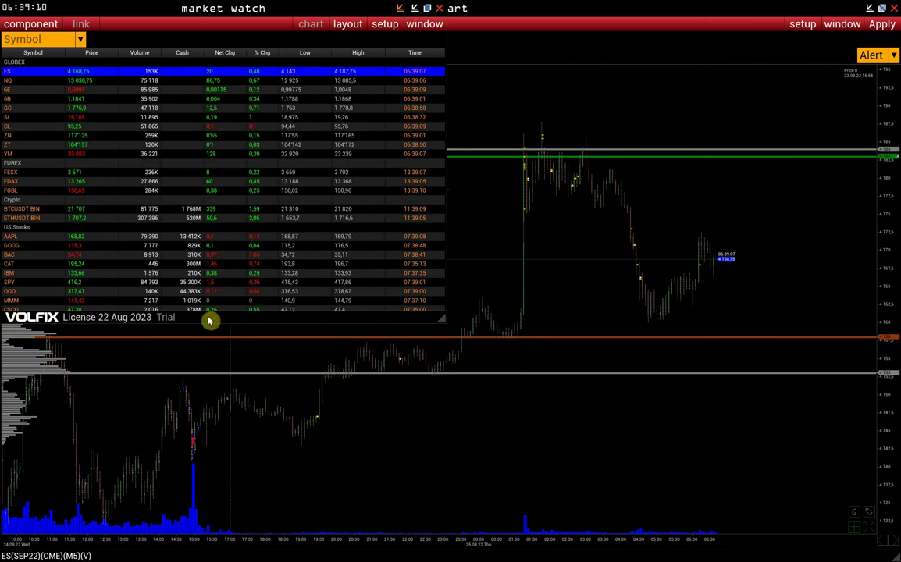
left_click(882, 158)
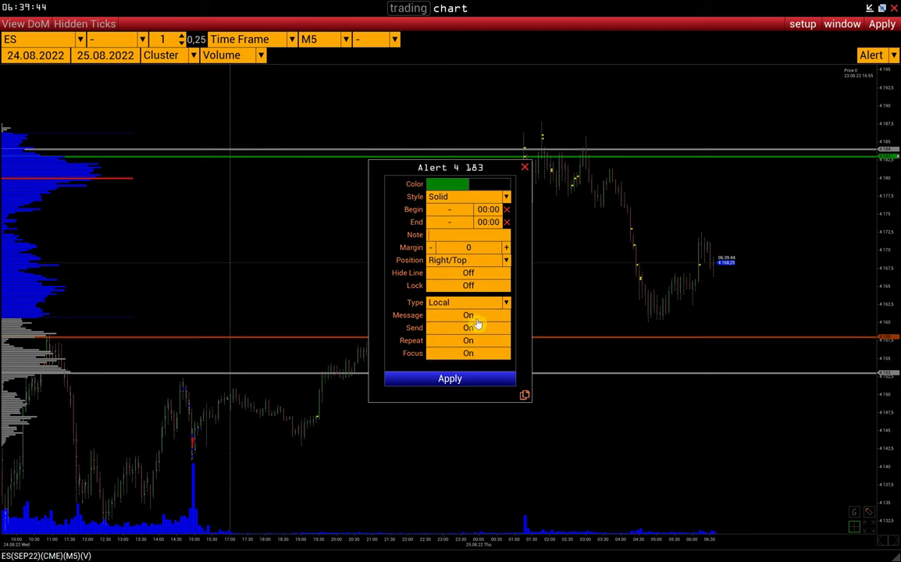
left_click(524, 167)
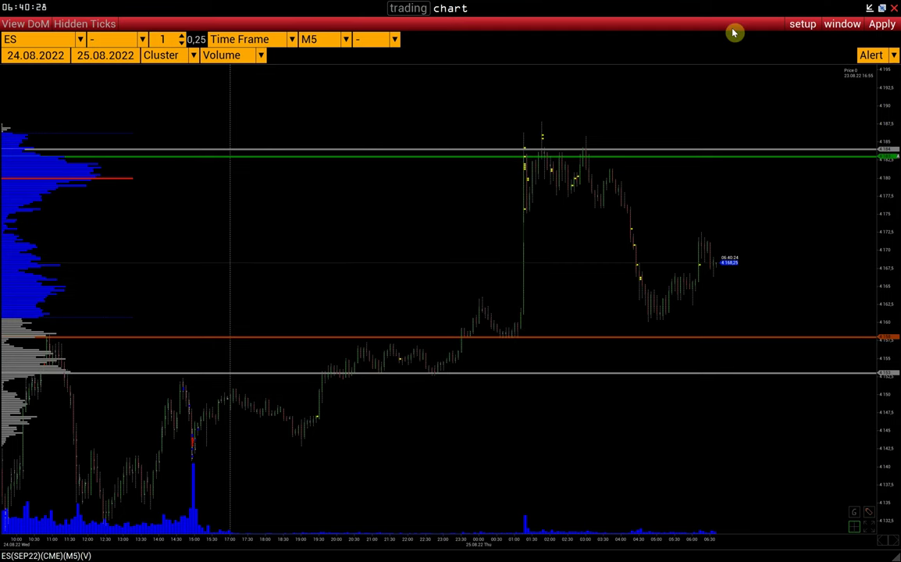
In the chart's Volume Limit settings, turn on Alert and Send to mobile devices for the 3200 limit.
left_click(796, 25)
mouse_move(794, 38)
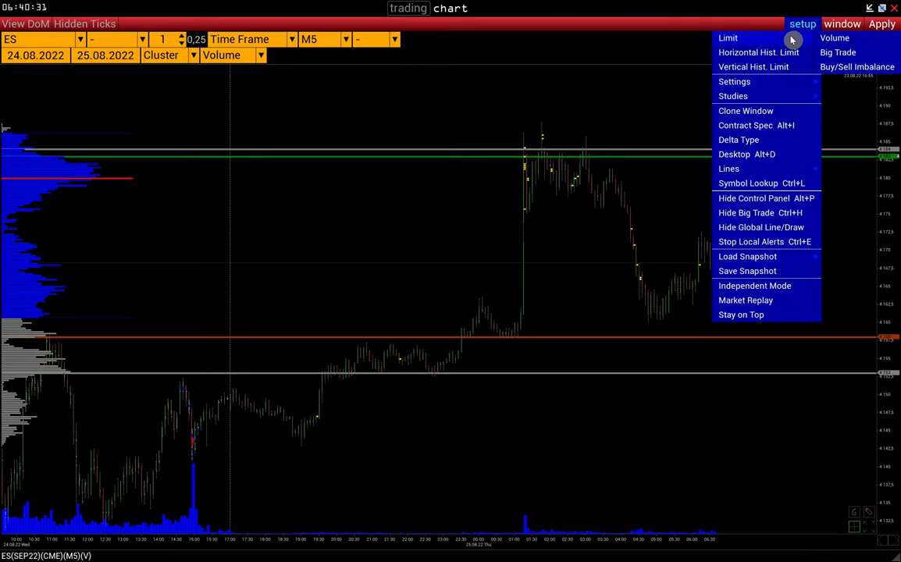
left_click(837, 38)
left_click_drag(533, 148, 520, 125)
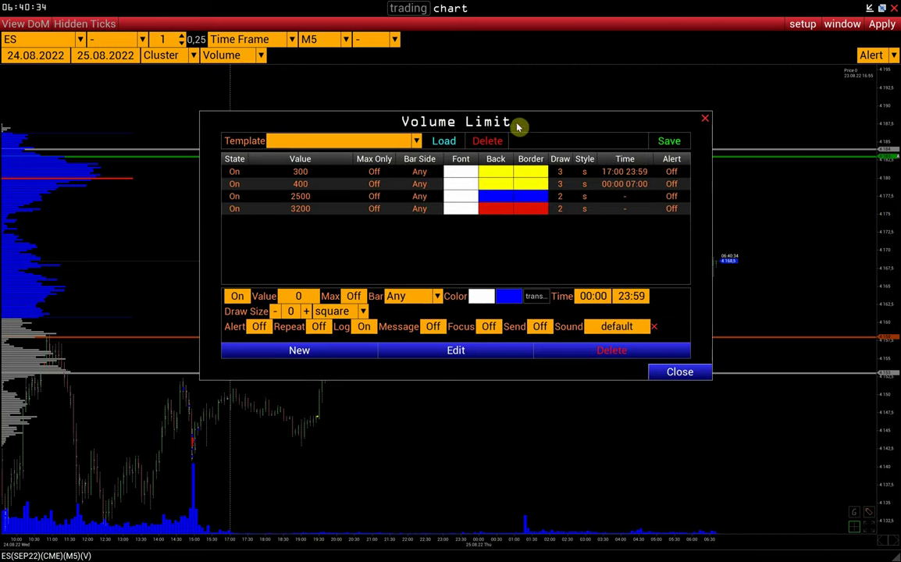
left_click(317, 210)
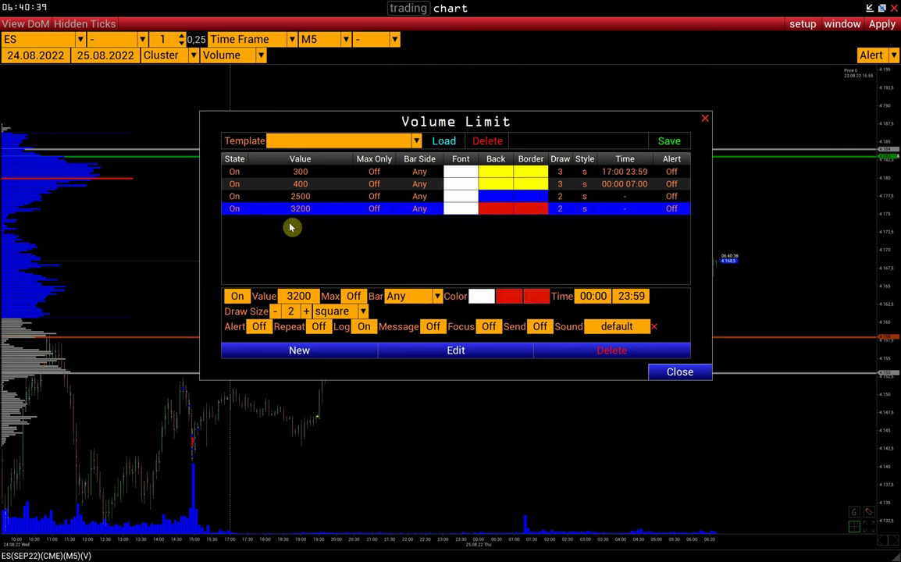
left_click(257, 327)
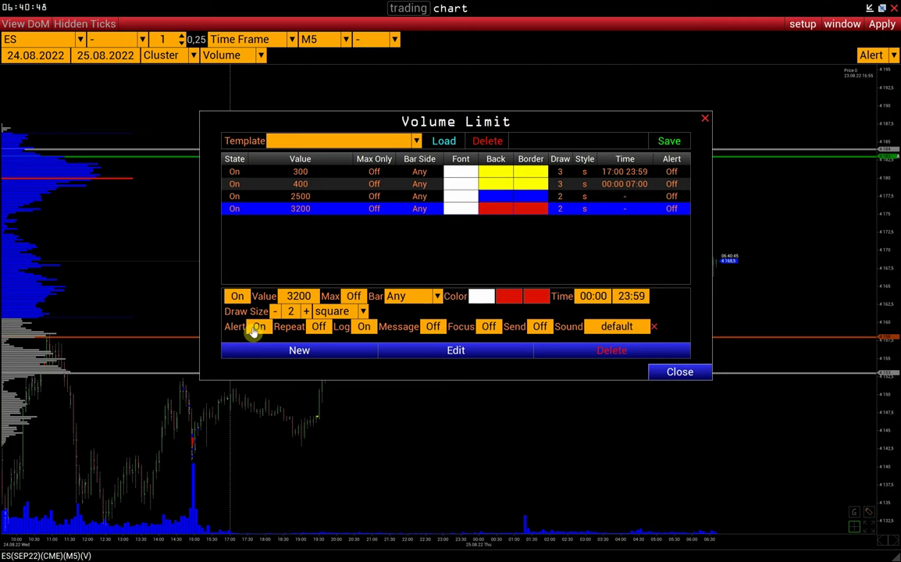
left_click(538, 328)
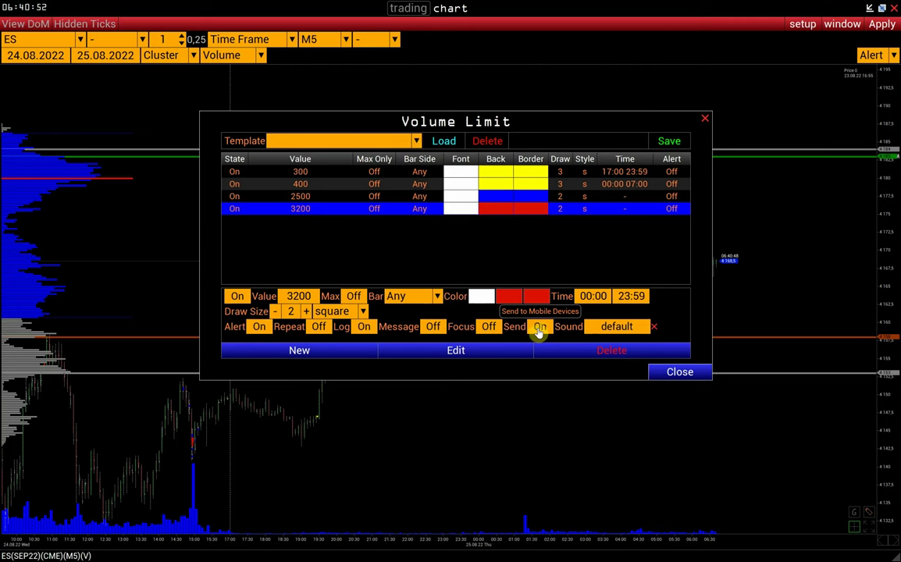